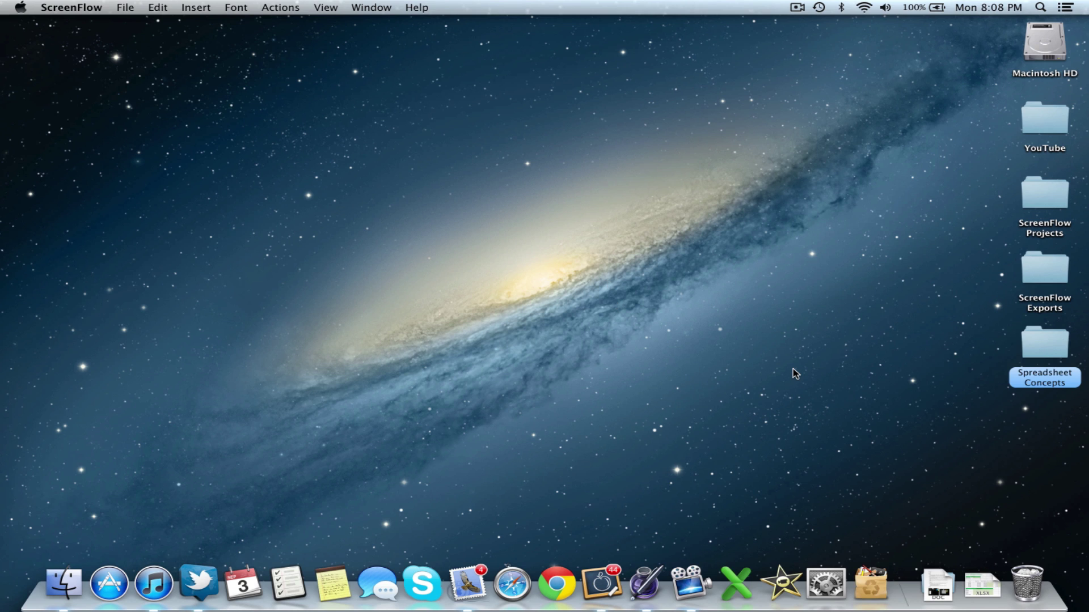
Browse Macintosh HD › Applications › Microsoft Office 2011 and select Microsoft Excel (14.2.3, 47.1 MB).
{"action": "double_click", "coordinate": [1042, 37]}
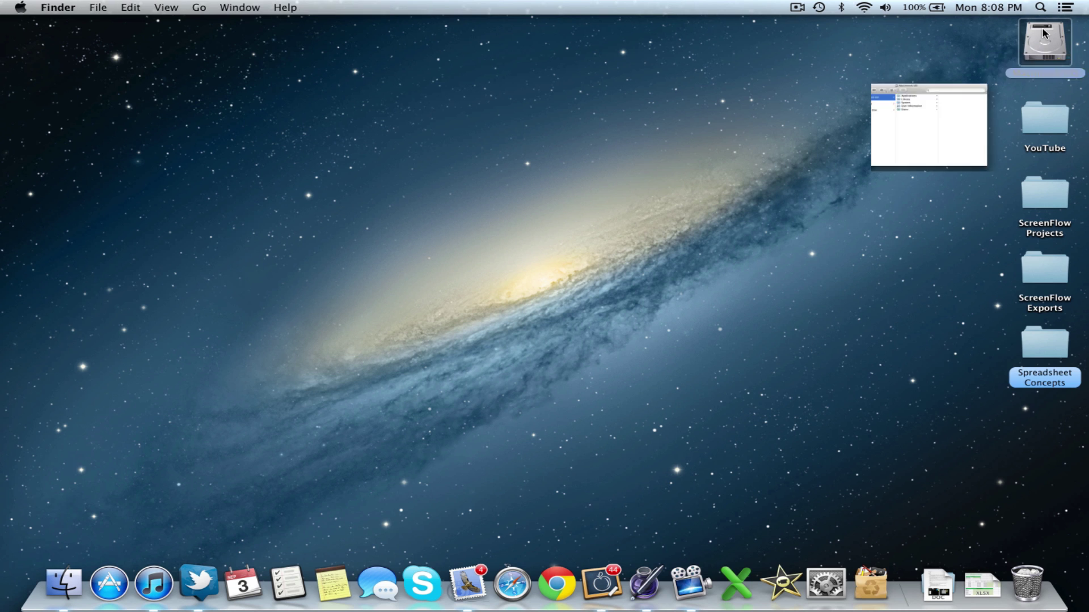
{"action": "left_click", "coordinate": [571, 236]}
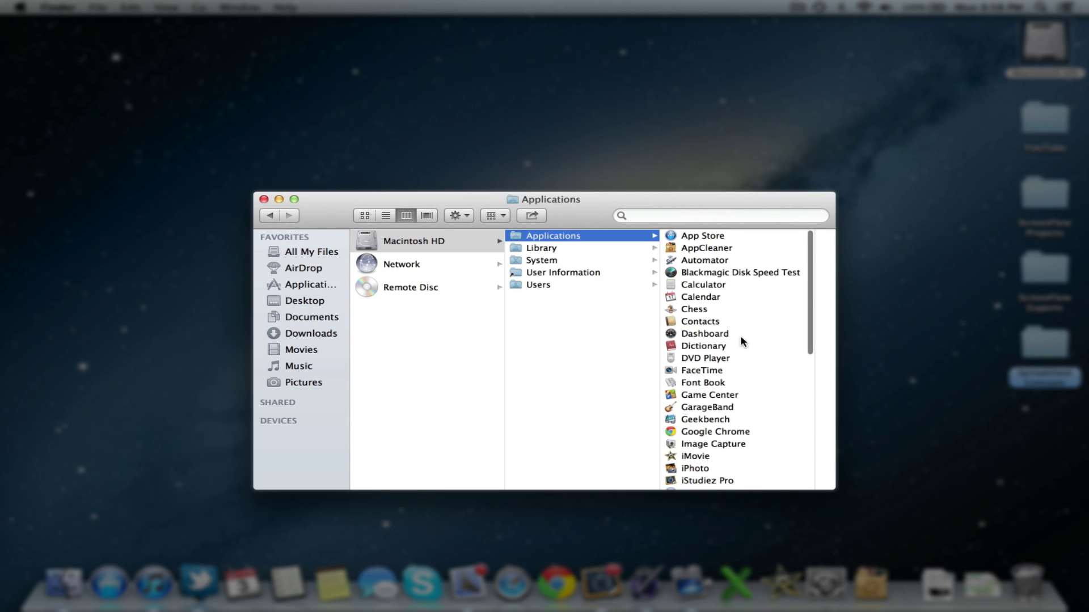
{"action": "scroll", "coordinate": [741, 346], "scroll_direction": "down", "scroll_amount": 5}
{"action": "scroll", "coordinate": [741, 350], "scroll_direction": "down", "scroll_amount": 1}
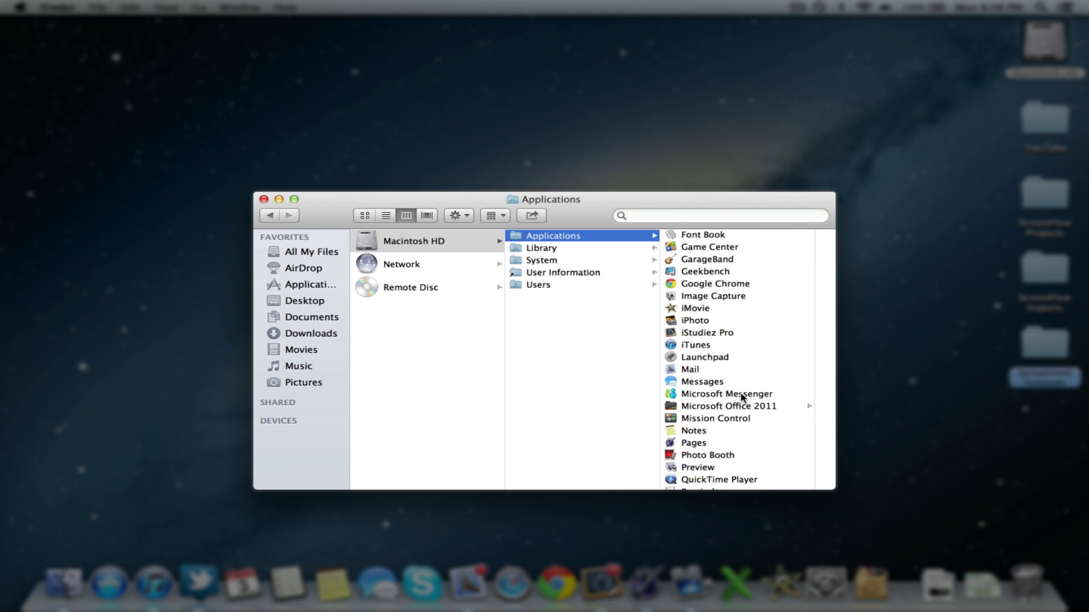
{"action": "left_click", "coordinate": [766, 412]}
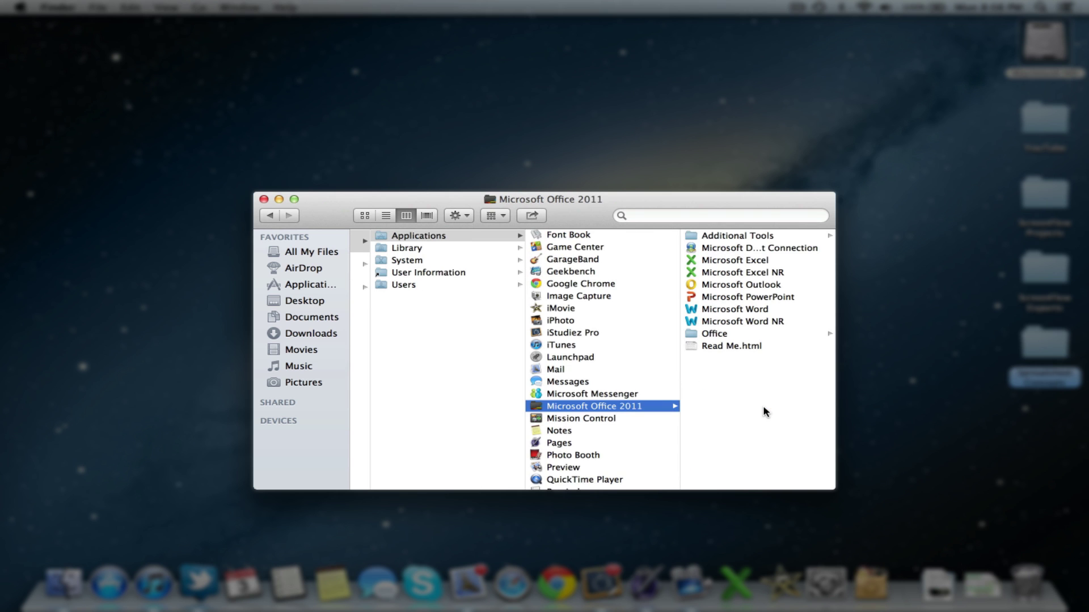
{"action": "left_click_drag", "start_coordinate": [668, 200], "coordinate": [435, 255]}
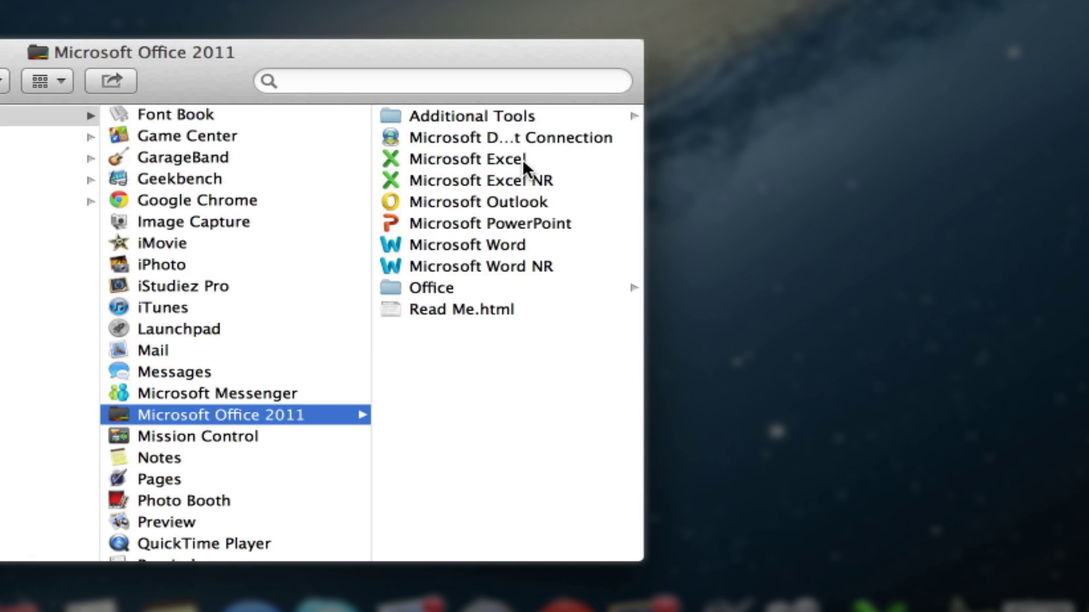
{"action": "left_click", "coordinate": [533, 315]}
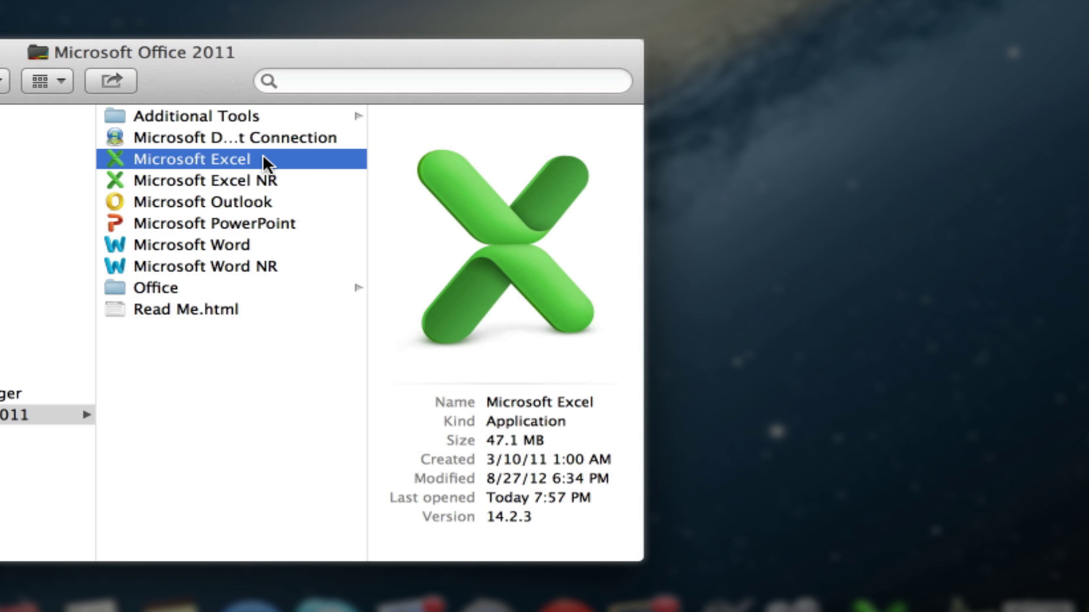
Copy Microsoft Excel onto the desktop and rename the copy 'Microsoft Excel NR'.
{"action": "right_click", "coordinate": [263, 154]}
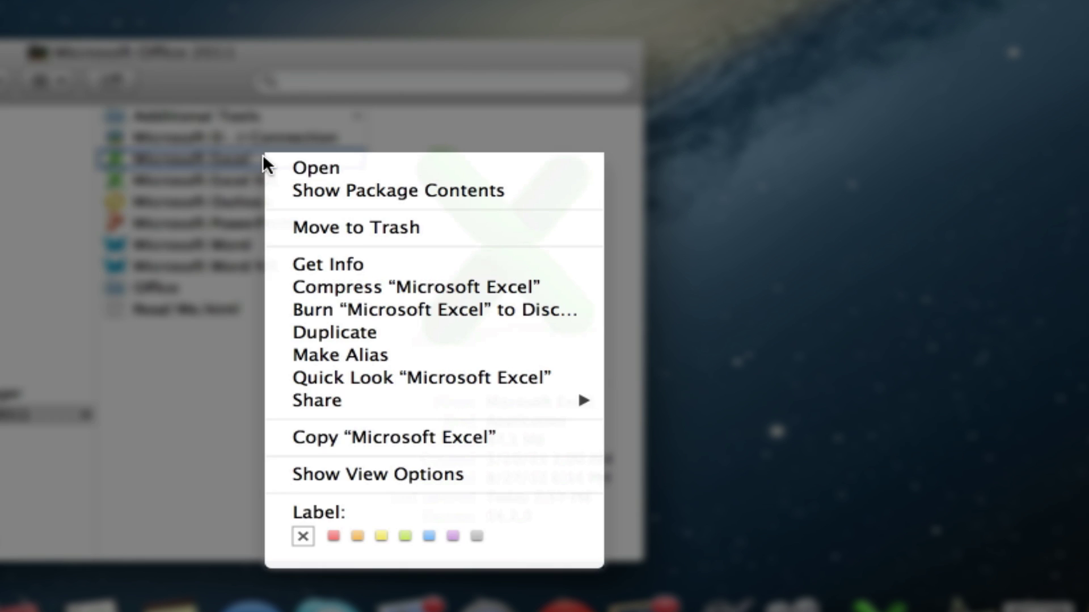
{"action": "left_click", "coordinate": [484, 433]}
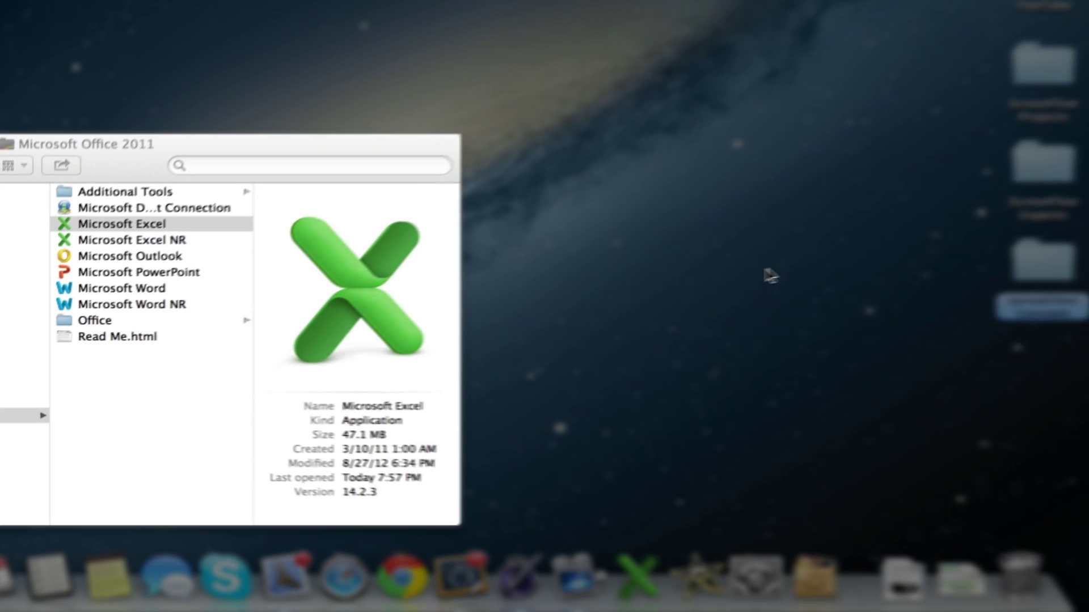
{"action": "right_click", "coordinate": [759, 272]}
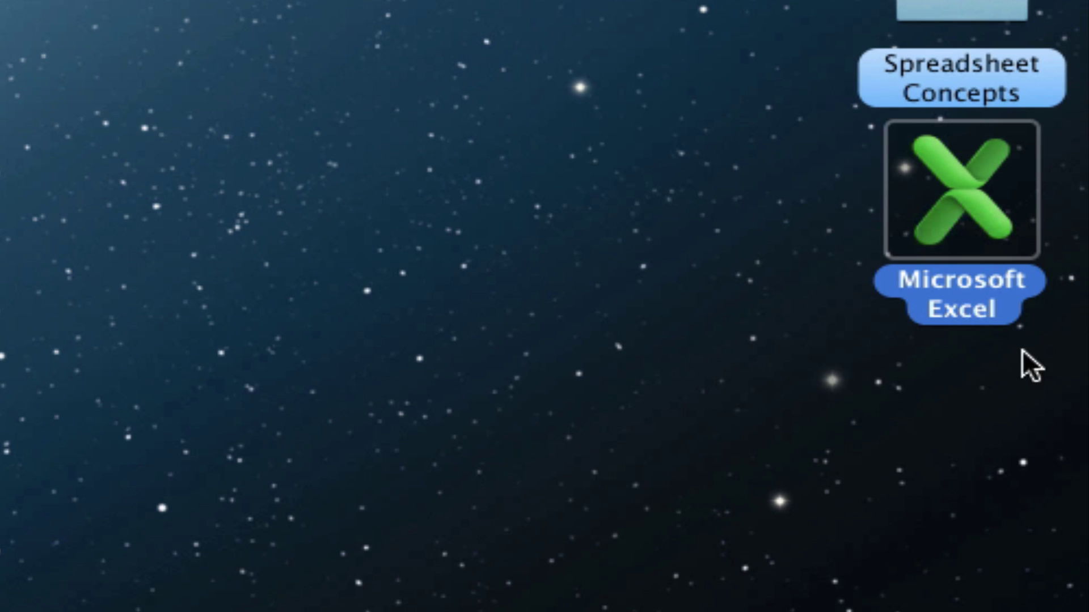
{"action": "key", "text": "Return"}
{"action": "left_click", "coordinate": [1006, 311]}
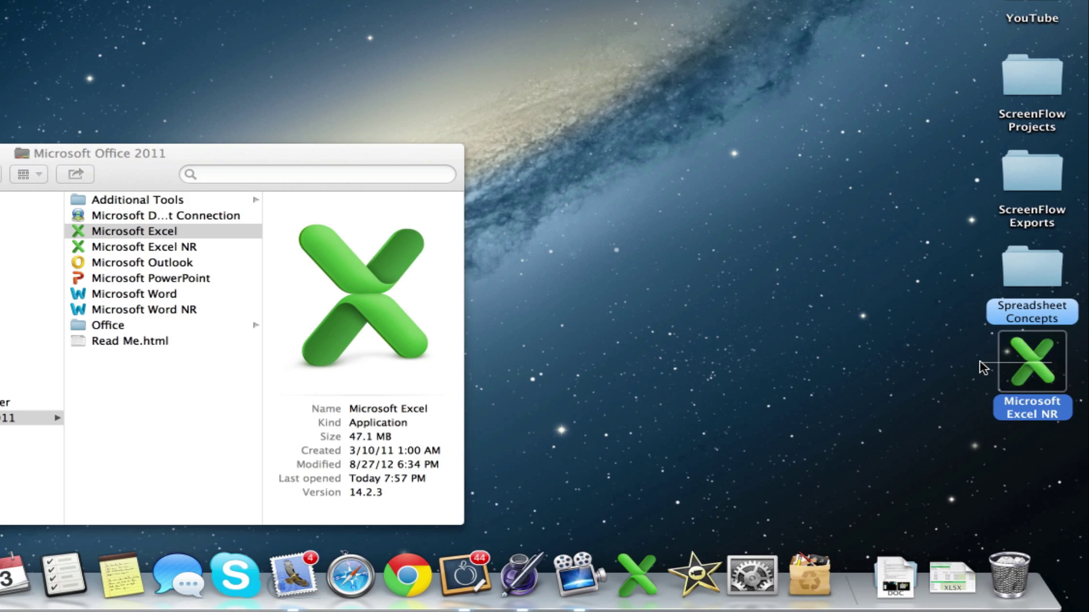
{"action": "left_click_drag", "start_coordinate": [1021, 377], "coordinate": [919, 375]}
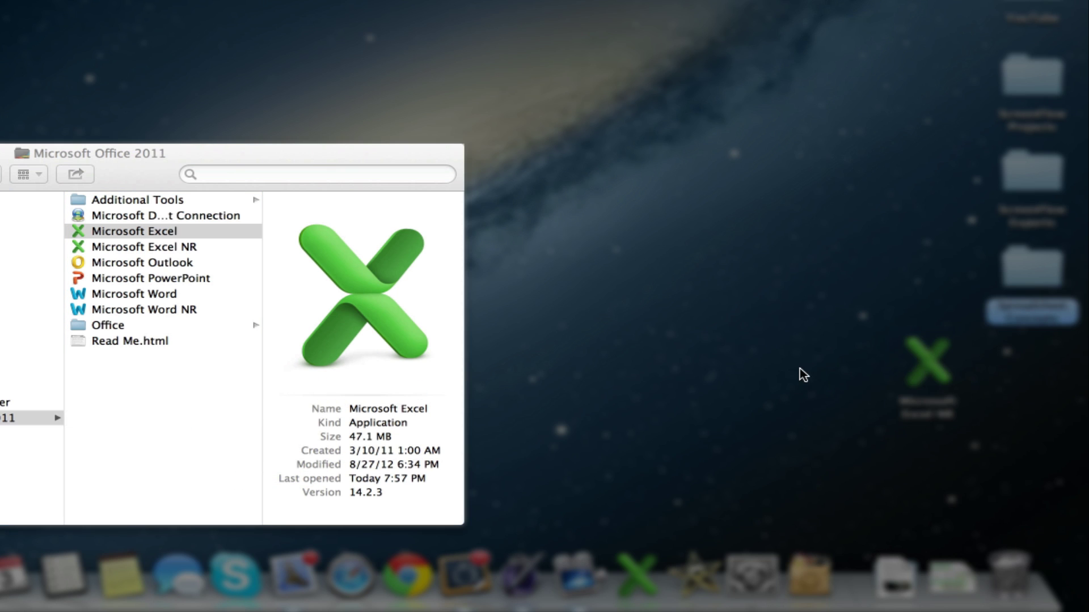
{"action": "left_click_drag", "start_coordinate": [321, 150], "coordinate": [444, 69]}
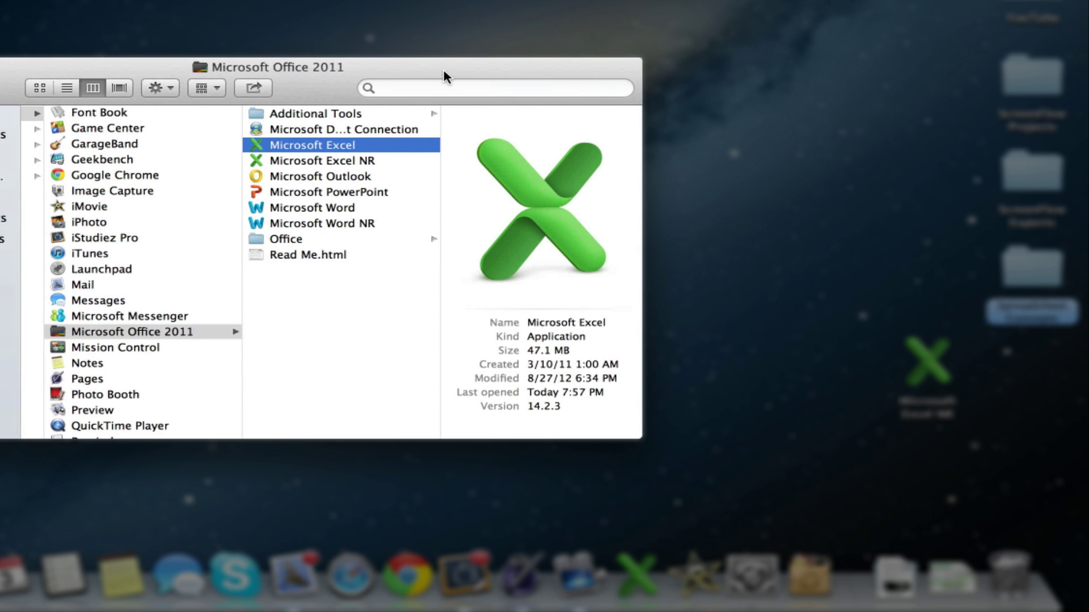
Open Info.plist from Microsoft Excel's package Contents folder with TextEdit.
{"action": "right_click", "coordinate": [391, 152]}
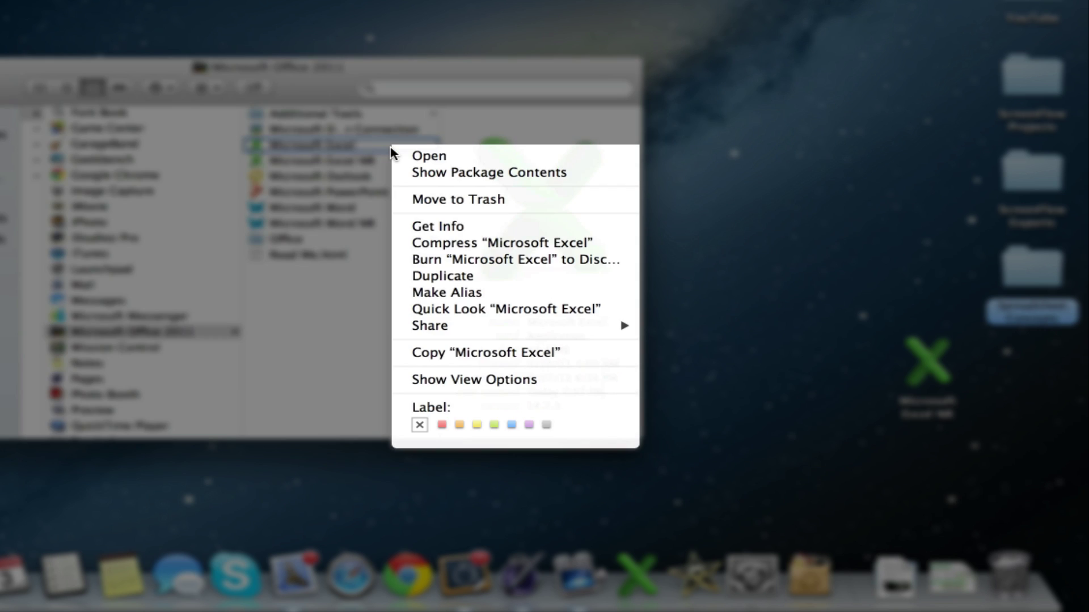
{"action": "left_click", "coordinate": [487, 175]}
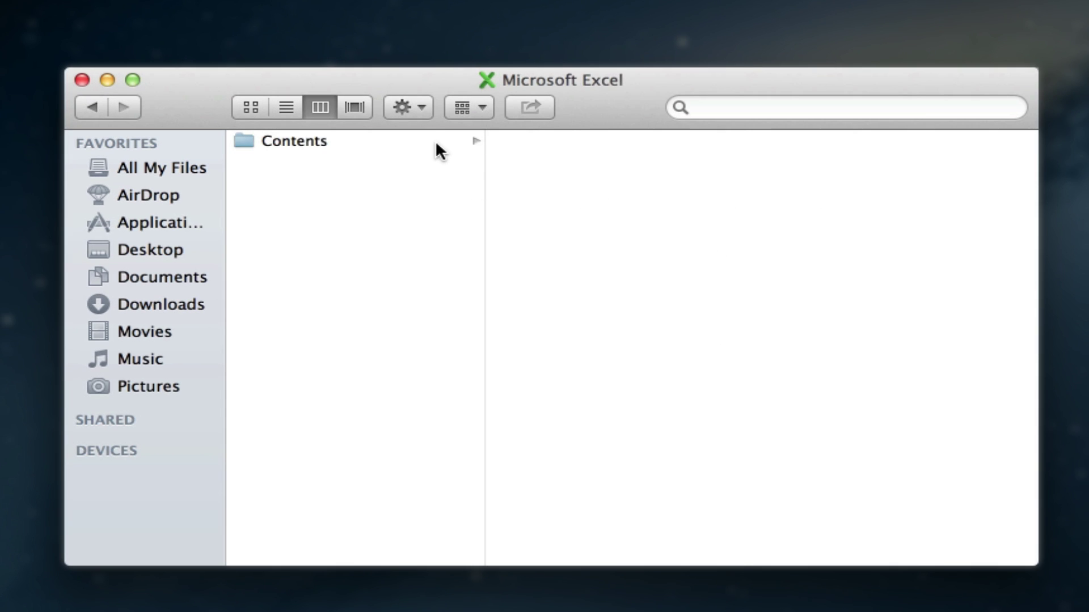
{"action": "left_click", "coordinate": [437, 146]}
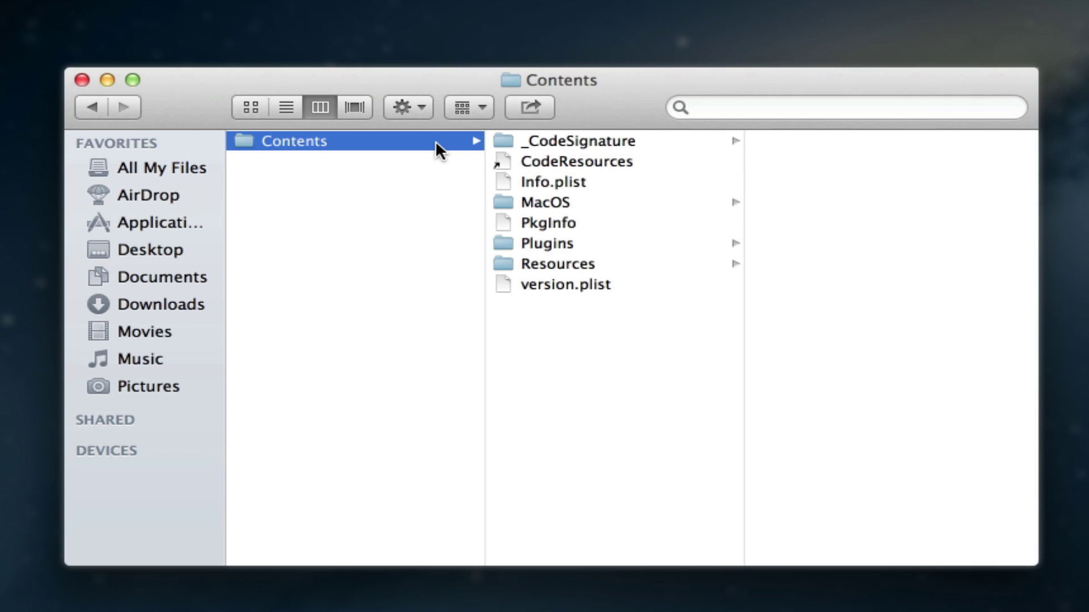
{"action": "left_click", "coordinate": [623, 179]}
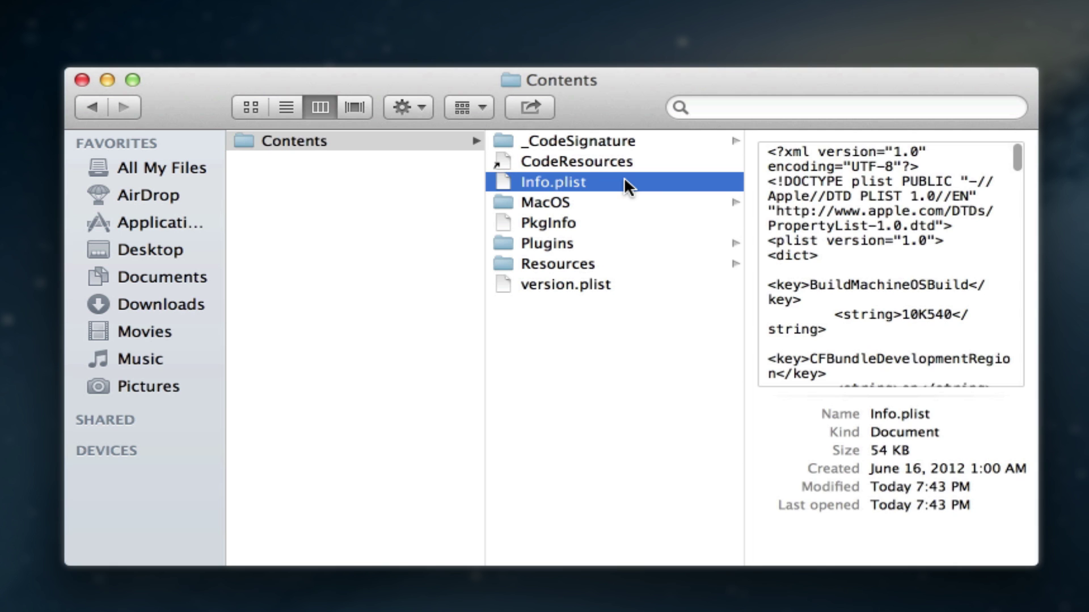
{"action": "right_click", "coordinate": [624, 179]}
{"action": "mouse_move", "coordinate": [777, 217]}
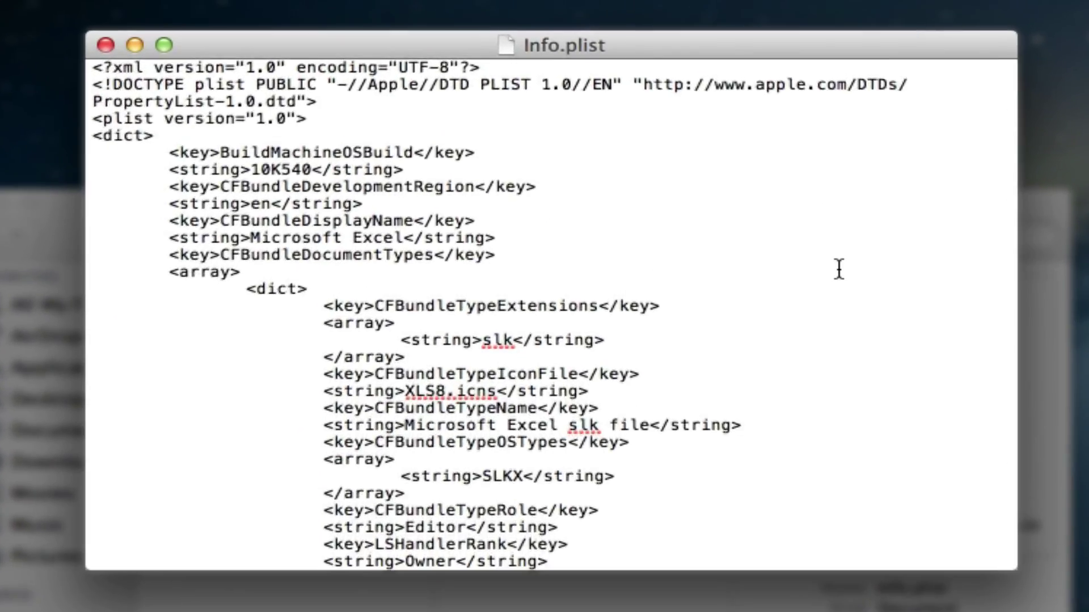
Make Info.plist end with NSHighResolutionCapable set to True before </dict>, then close it.
{"action": "scroll", "coordinate": [839, 269], "scroll_direction": "down", "scroll_amount": 10}
{"action": "scroll", "coordinate": [839, 270], "scroll_direction": "down", "scroll_amount": 20}
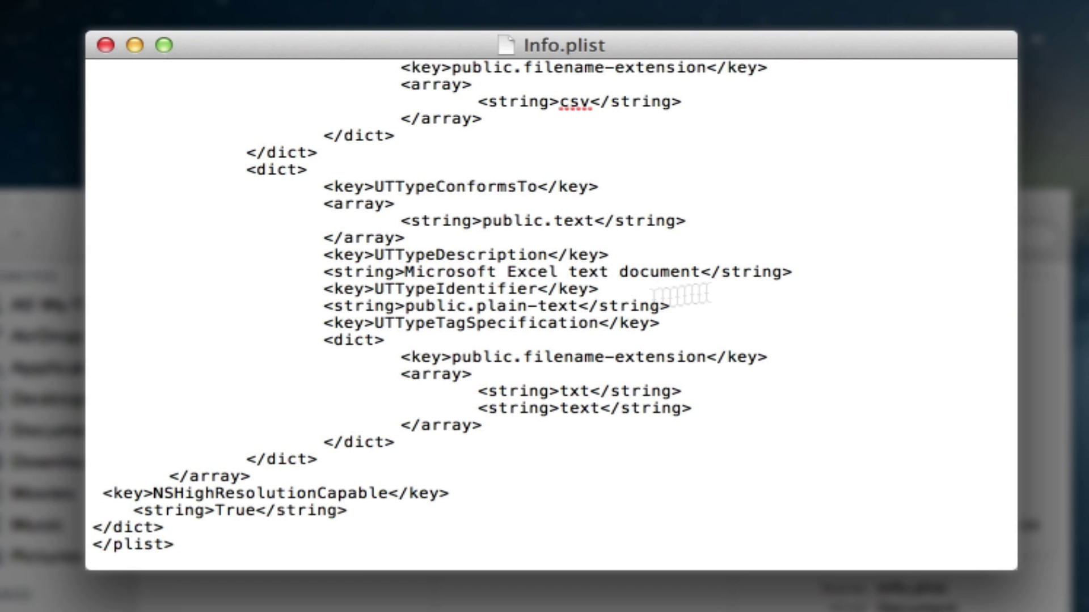
{"action": "left_click", "coordinate": [383, 517]}
{"action": "left_click_drag", "start_coordinate": [383, 517], "coordinate": [96, 495]}
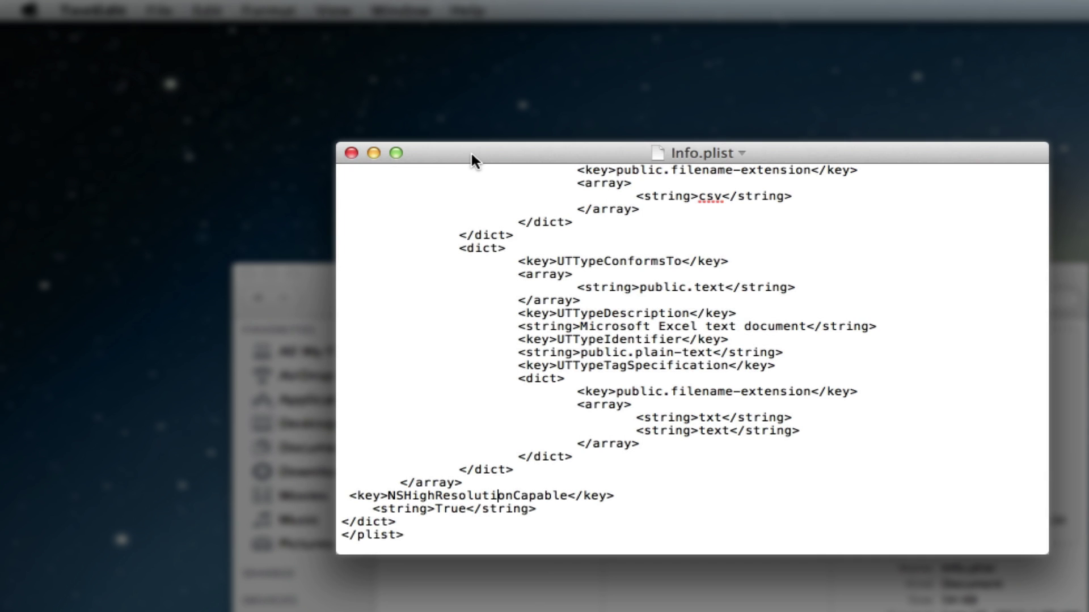
{"action": "key", "text": "super+q"}
Close the package window and go back to Macintosh HD › Applications › Microsoft Office 2011.
{"action": "left_click", "coordinate": [494, 385]}
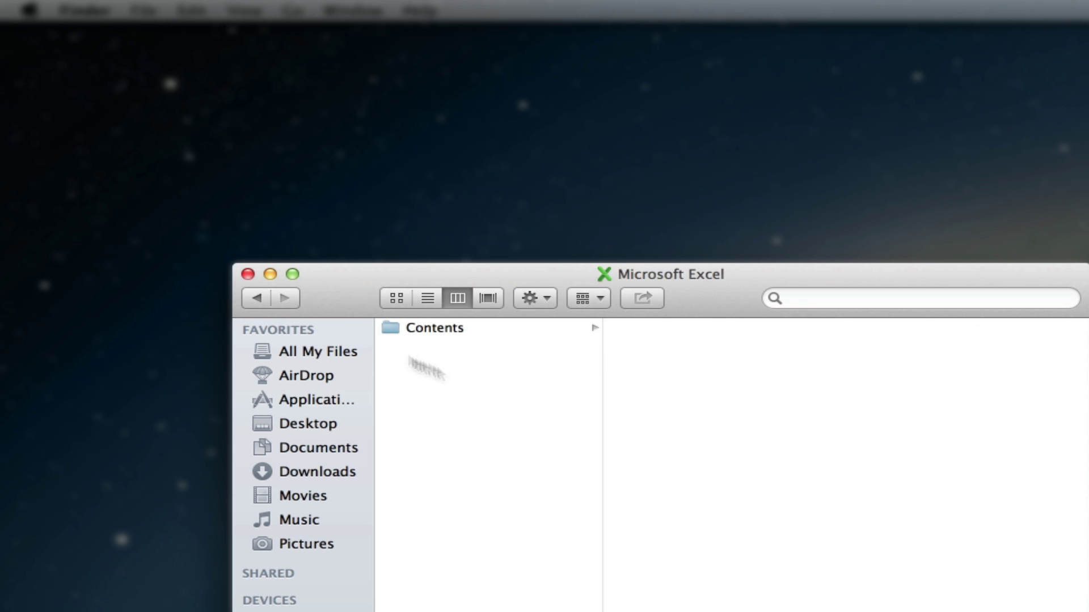
{"action": "left_click", "coordinate": [248, 274]}
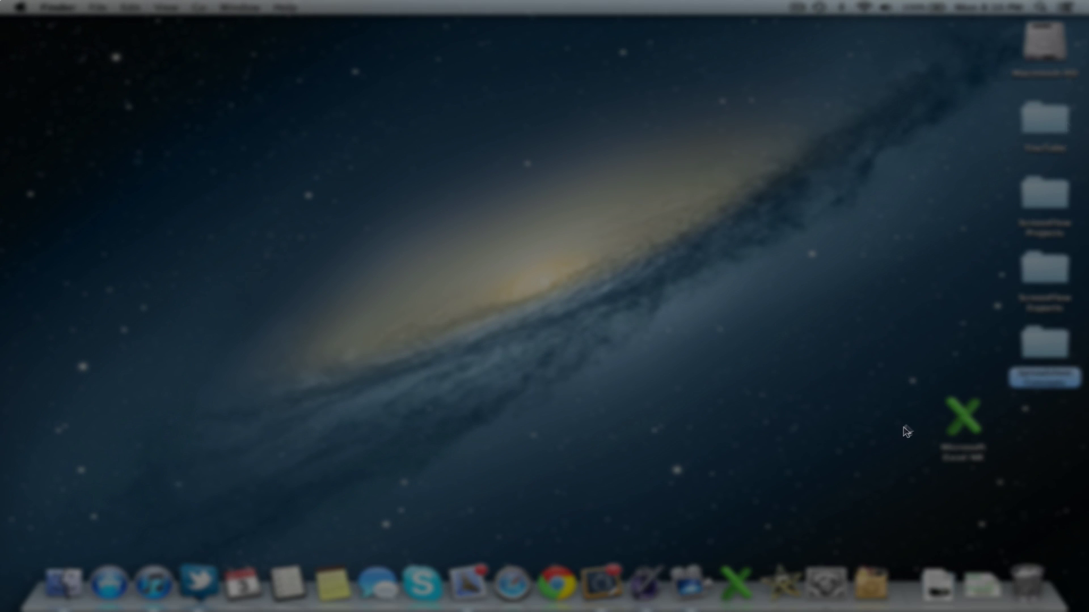
{"action": "double_click", "coordinate": [1045, 22]}
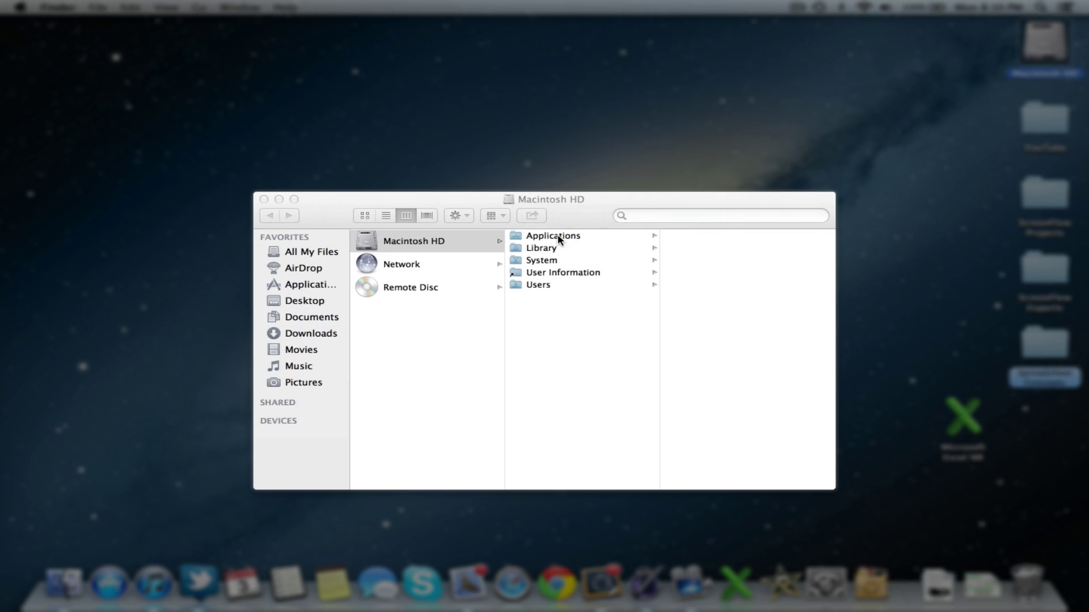
{"action": "left_click", "coordinate": [573, 237]}
{"action": "left_click_drag", "start_coordinate": [590, 221], "coordinate": [421, 221]}
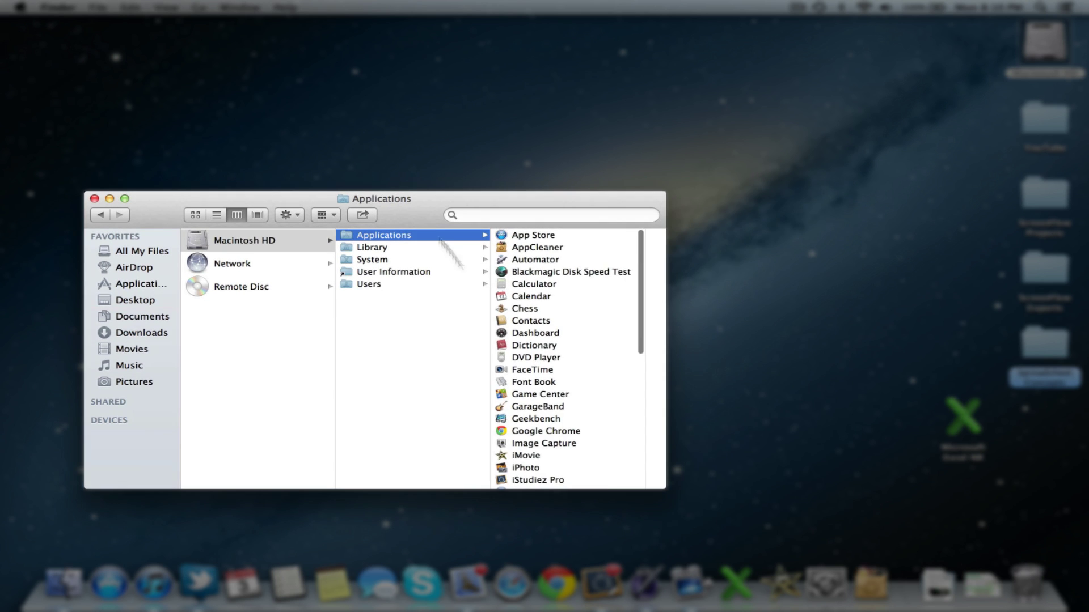
{"action": "scroll", "coordinate": [556, 397], "scroll_direction": "down", "scroll_amount": 5}
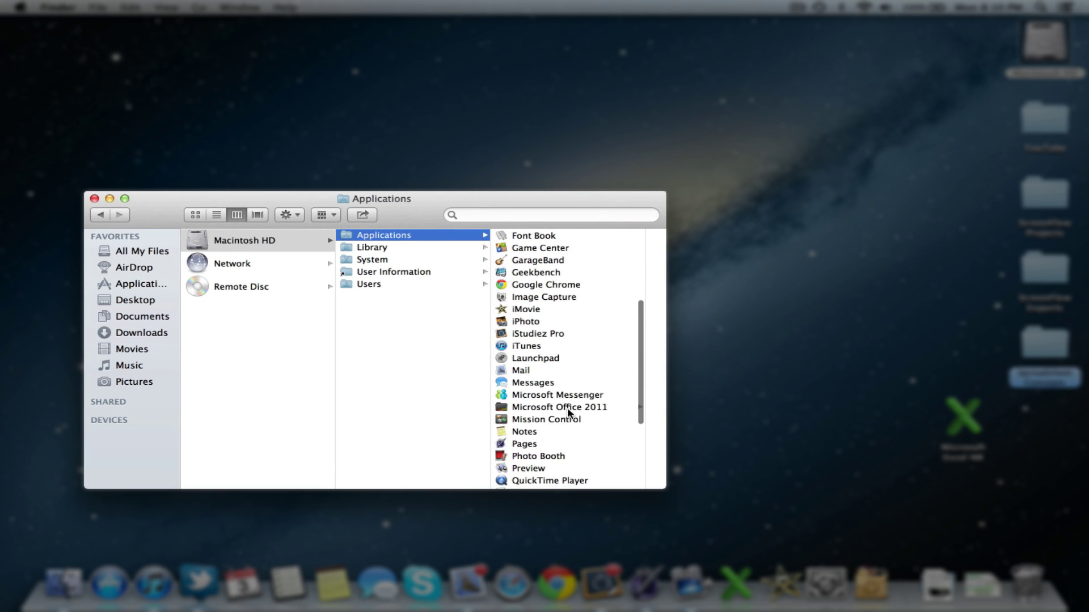
{"action": "left_click", "coordinate": [566, 407]}
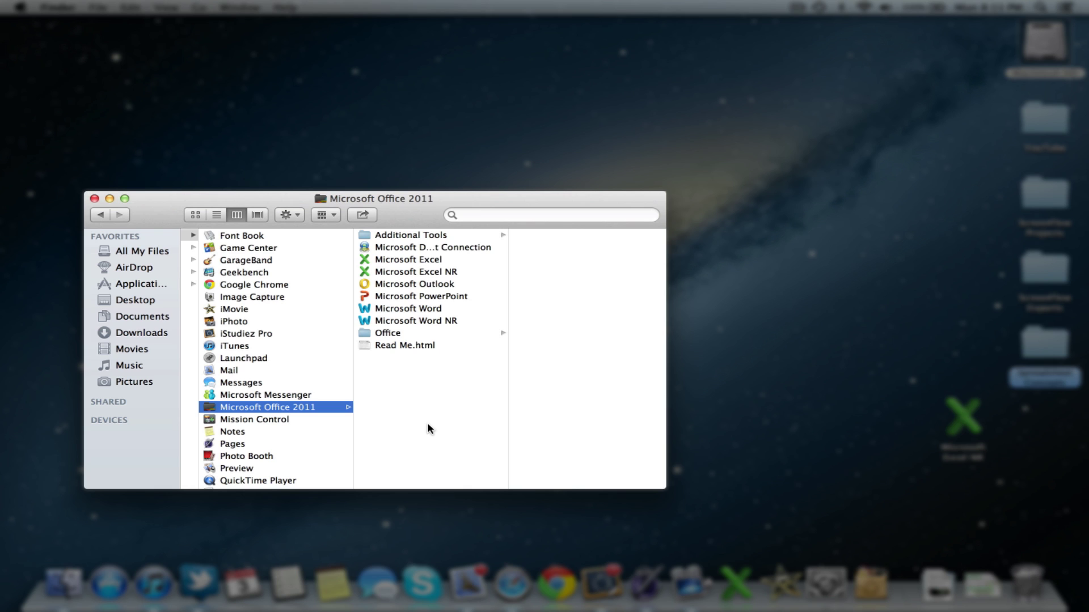
Select Microsoft Excel to show its details: 32-bit application, version 14.2.3.
{"action": "left_click", "coordinate": [464, 261]}
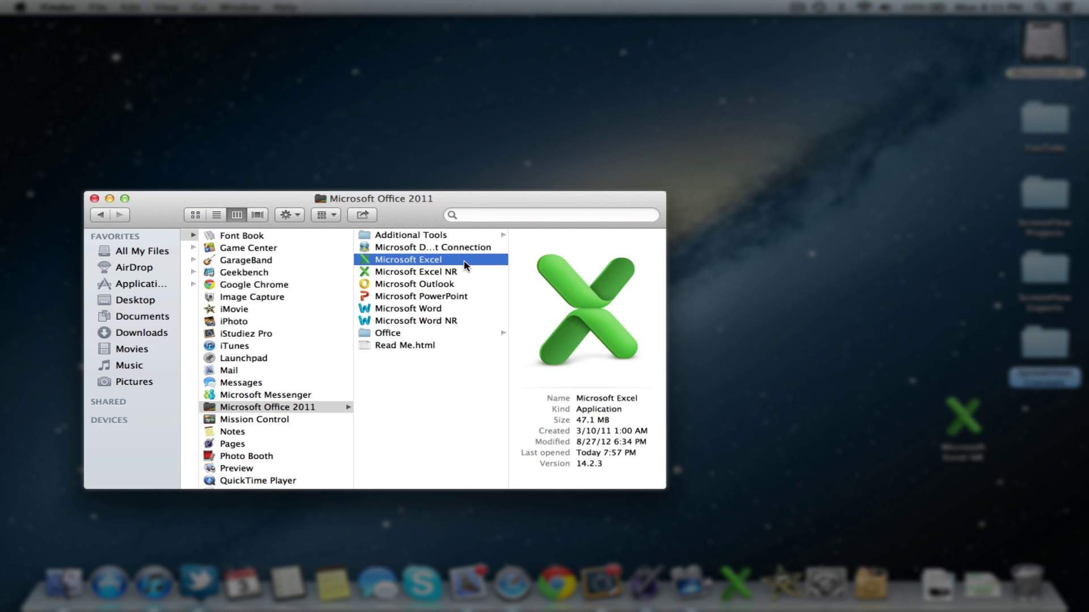
{"action": "right_click", "coordinate": [465, 265]}
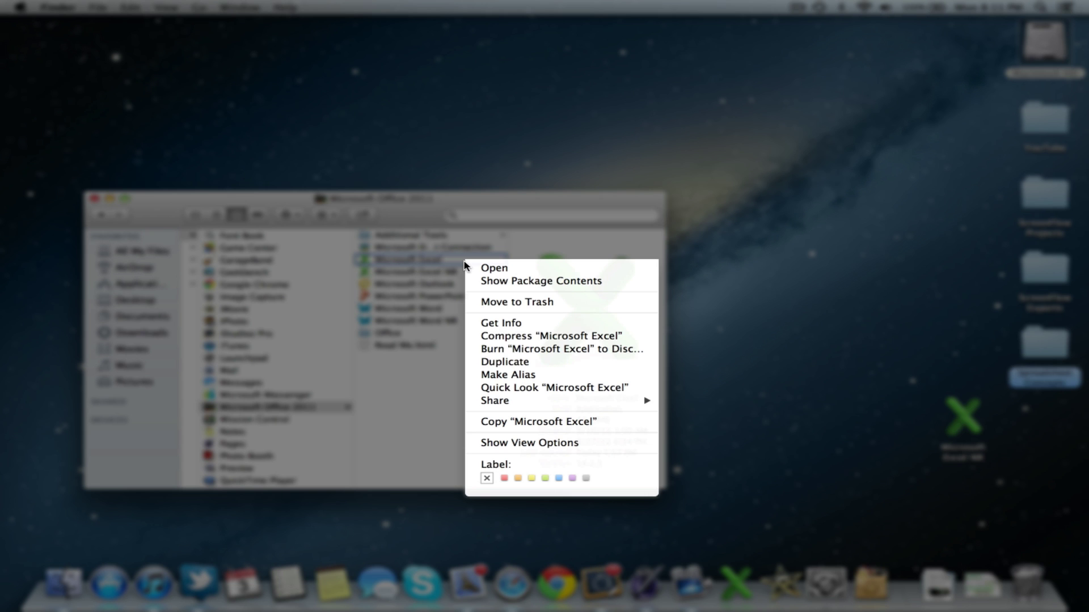
{"action": "left_click", "coordinate": [802, 329]}
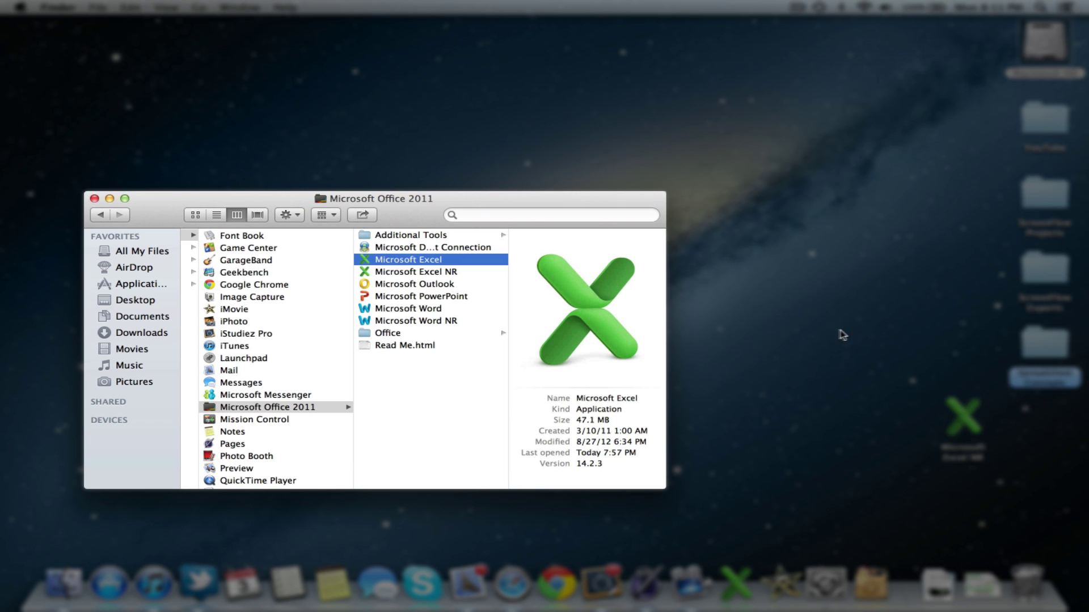
{"action": "left_click", "coordinate": [442, 385]}
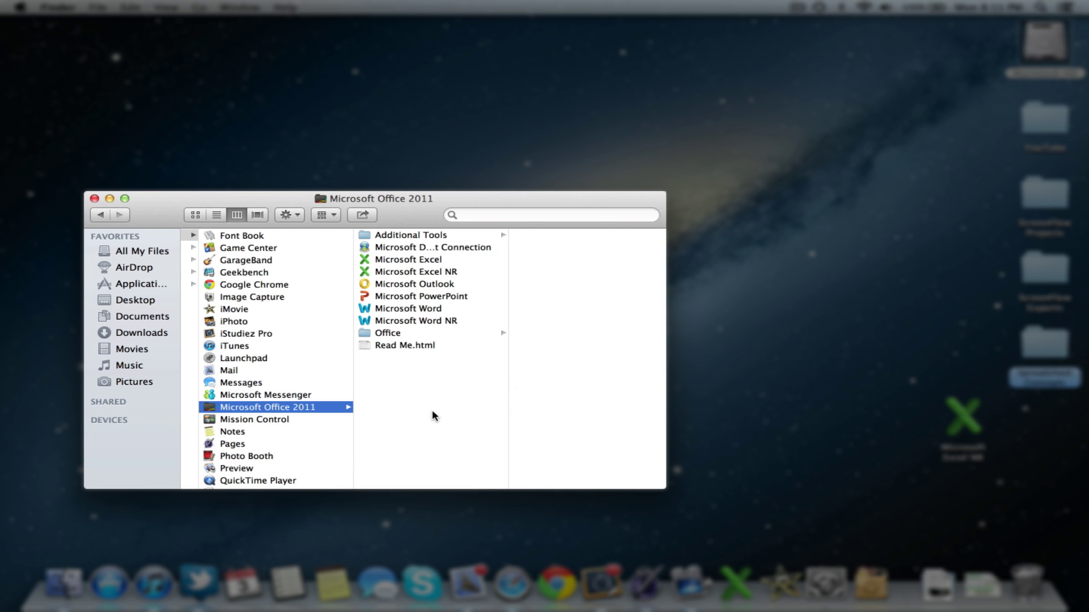
{"action": "left_click", "coordinate": [465, 265]}
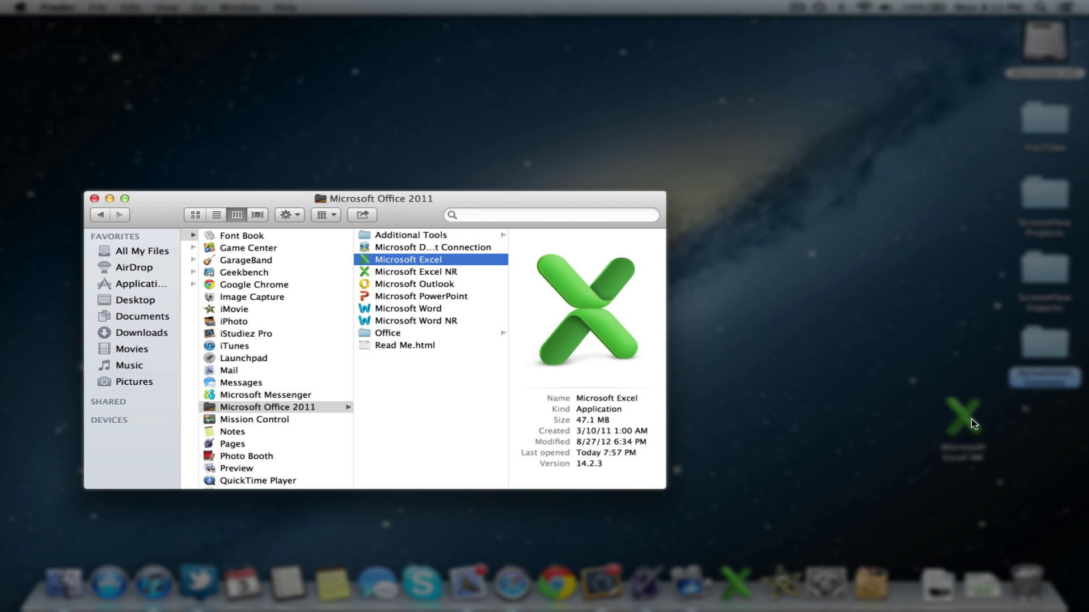
{"action": "left_click", "coordinate": [418, 370]}
{"action": "left_click", "coordinate": [431, 259]}
Open Get Info for Microsoft Excel and Microsoft Excel NR to compare Open in Low Resolution.
{"action": "right_click", "coordinate": [466, 260]}
{"action": "left_click", "coordinate": [561, 323]}
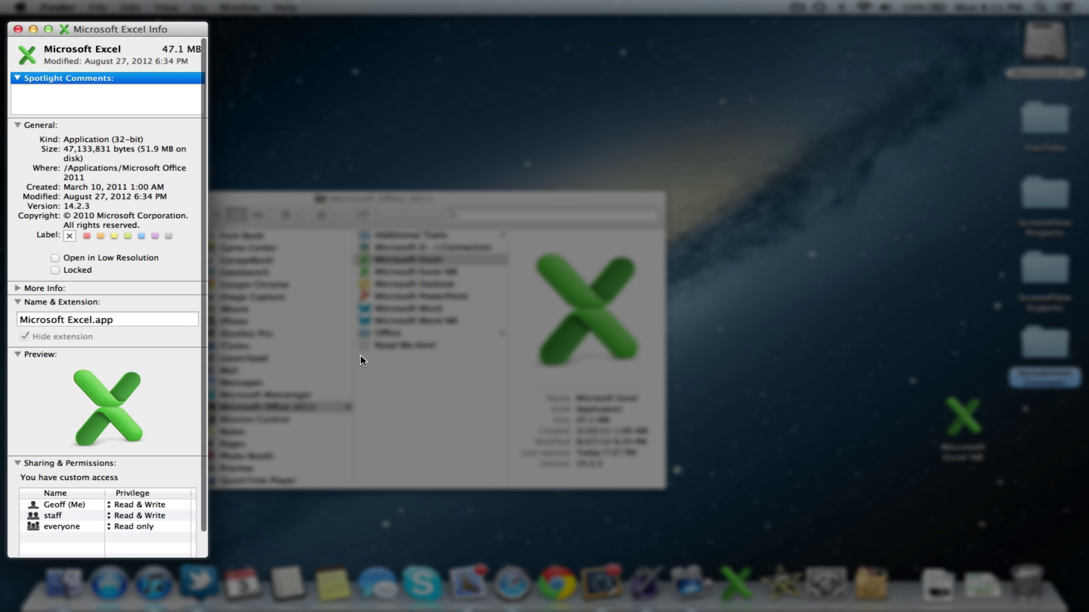
{"action": "left_click", "coordinate": [457, 269]}
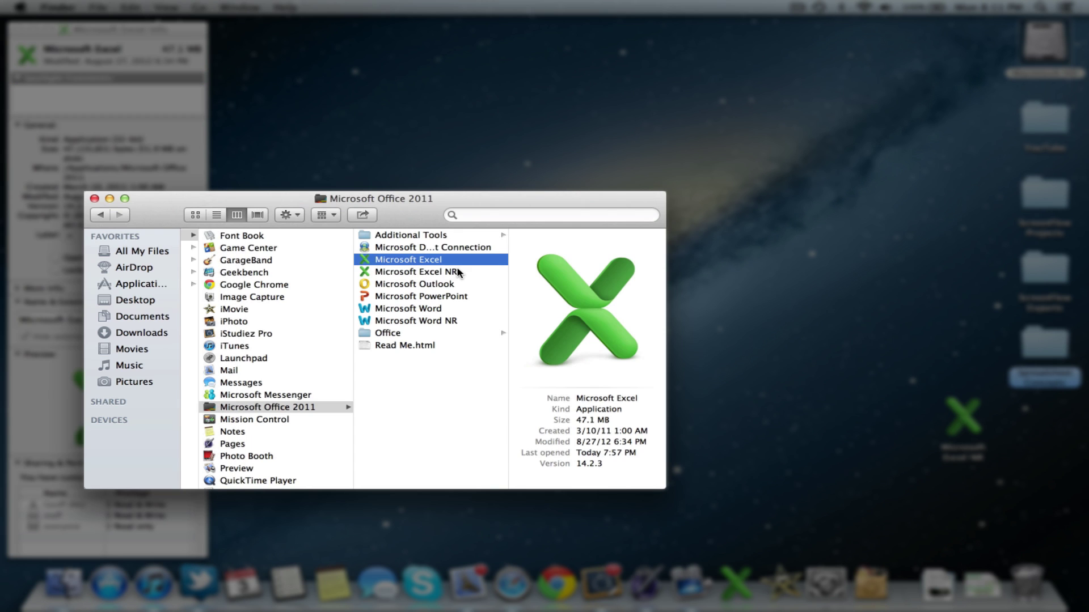
{"action": "right_click", "coordinate": [457, 271]}
{"action": "left_click", "coordinate": [493, 330]}
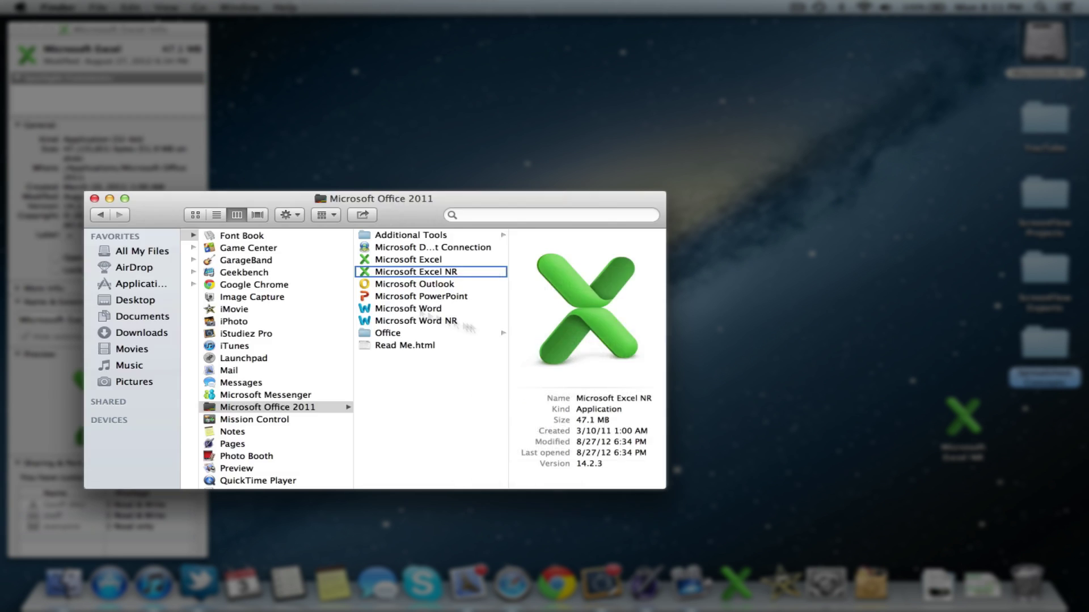
Close the Microsoft Office 2011 folder window and both Info windows.
{"action": "left_click", "coordinate": [94, 200]}
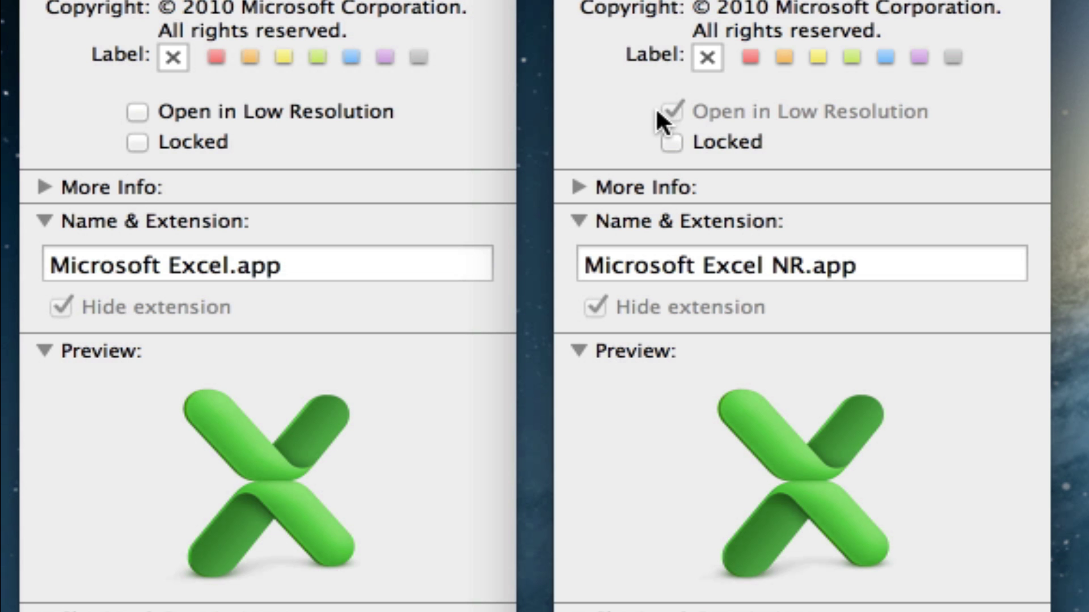
{"action": "key", "text": "super+w"}
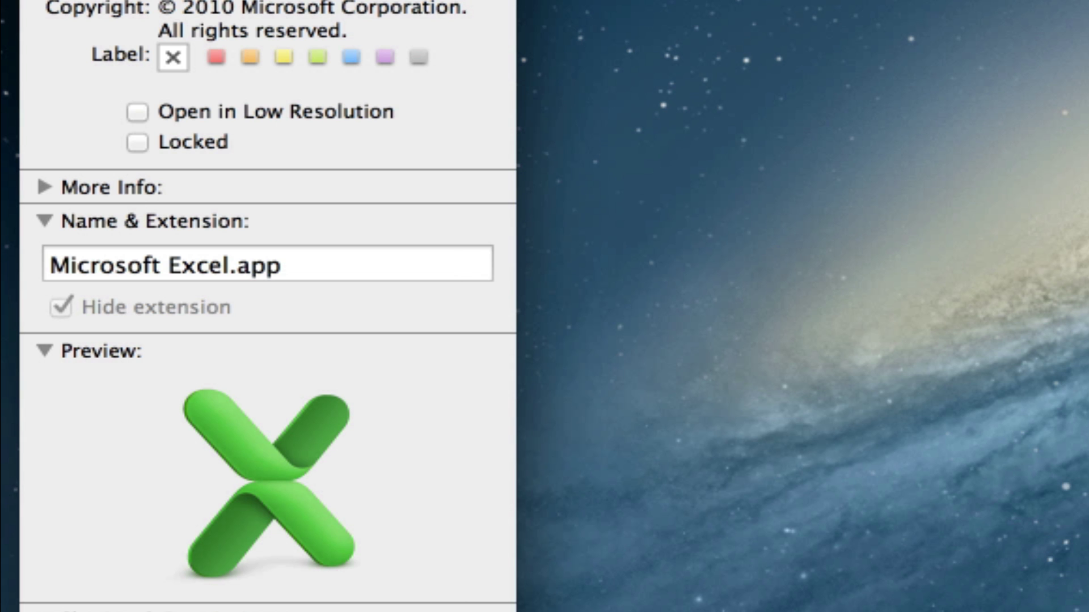
{"action": "key", "text": "super+w"}
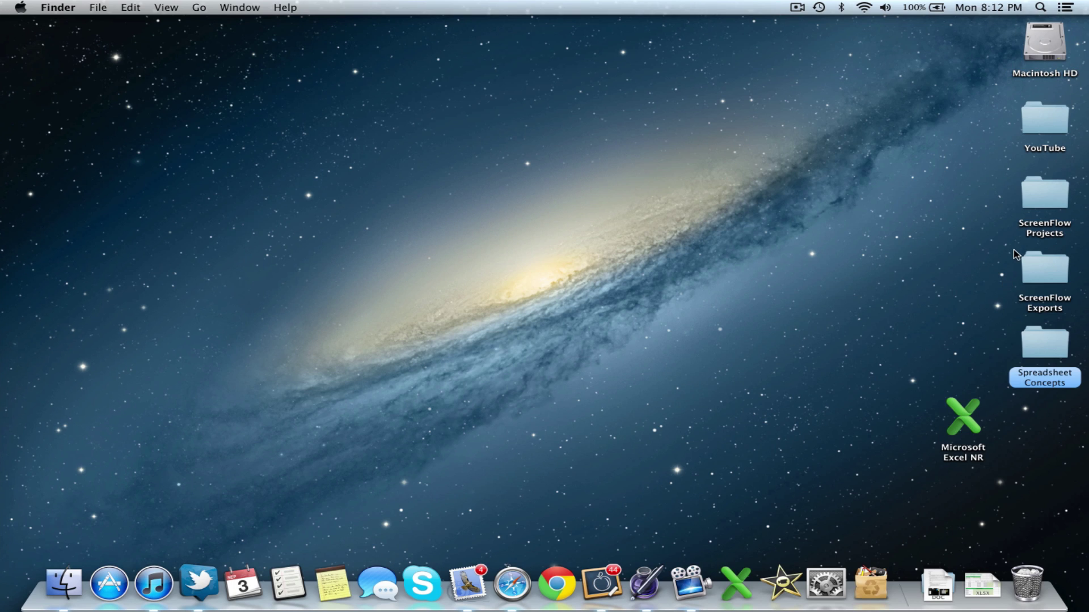
Launch Excel, create a blank workbook, enter 'rtioort[' in A1, and minimize the window.
{"action": "left_click", "coordinate": [746, 606]}
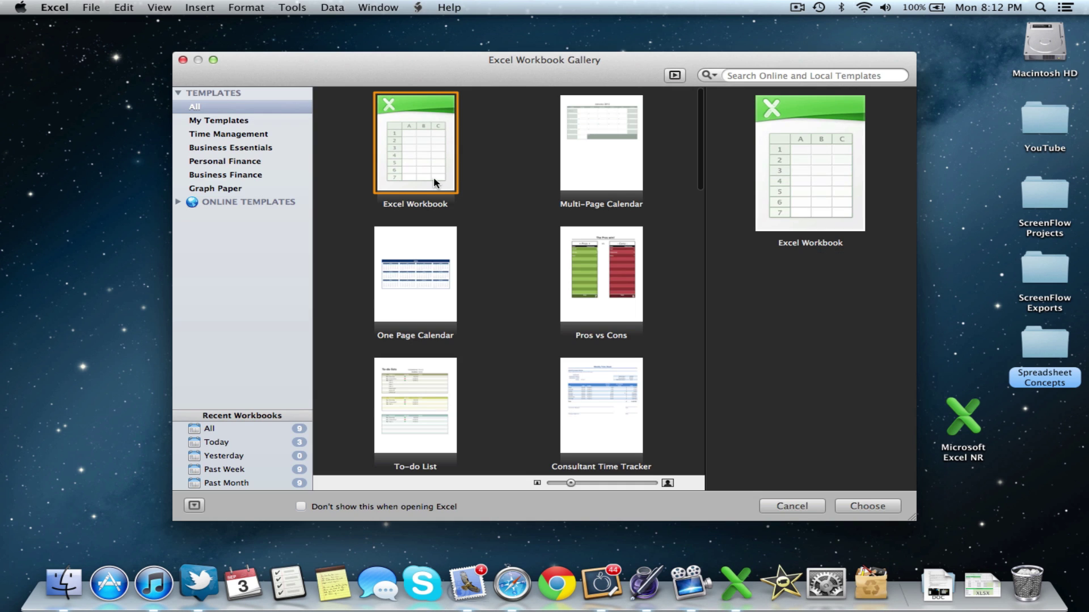
{"action": "double_click", "coordinate": [434, 179]}
{"action": "type", "text": "rtioort["}
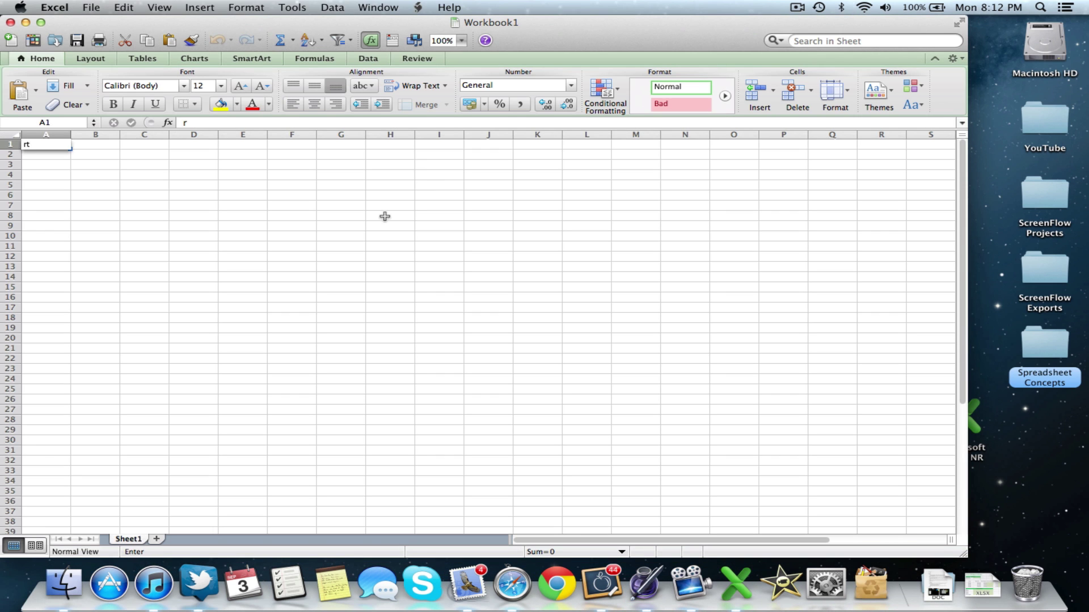
{"action": "key", "text": "Return"}
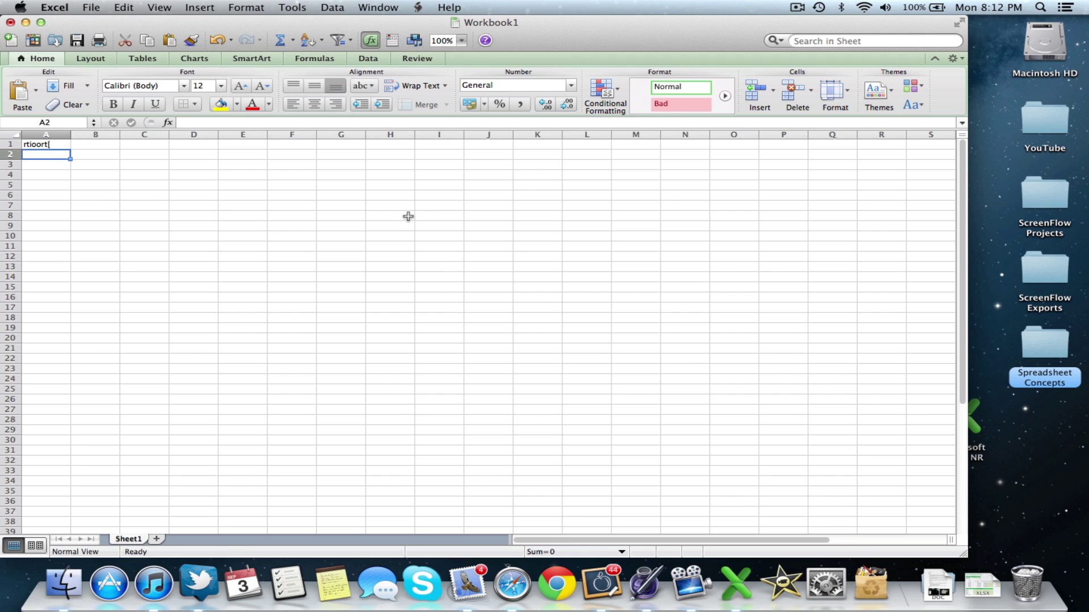
{"action": "key", "text": "super+m"}
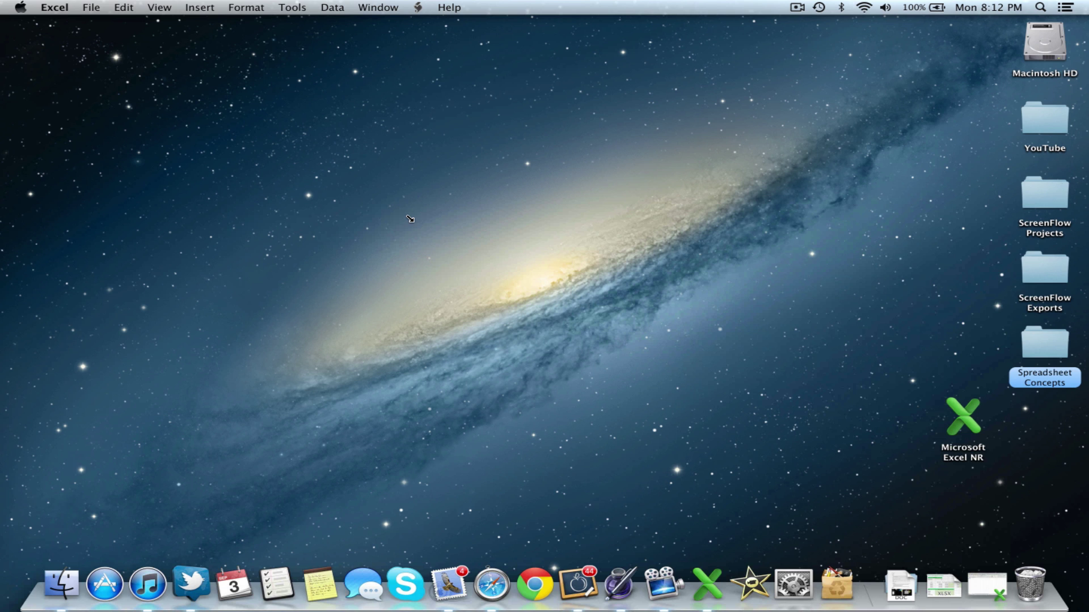
Restore Workbook1 from the Dock and enter 'darere' in cell A2.
{"action": "left_click", "coordinate": [985, 597]}
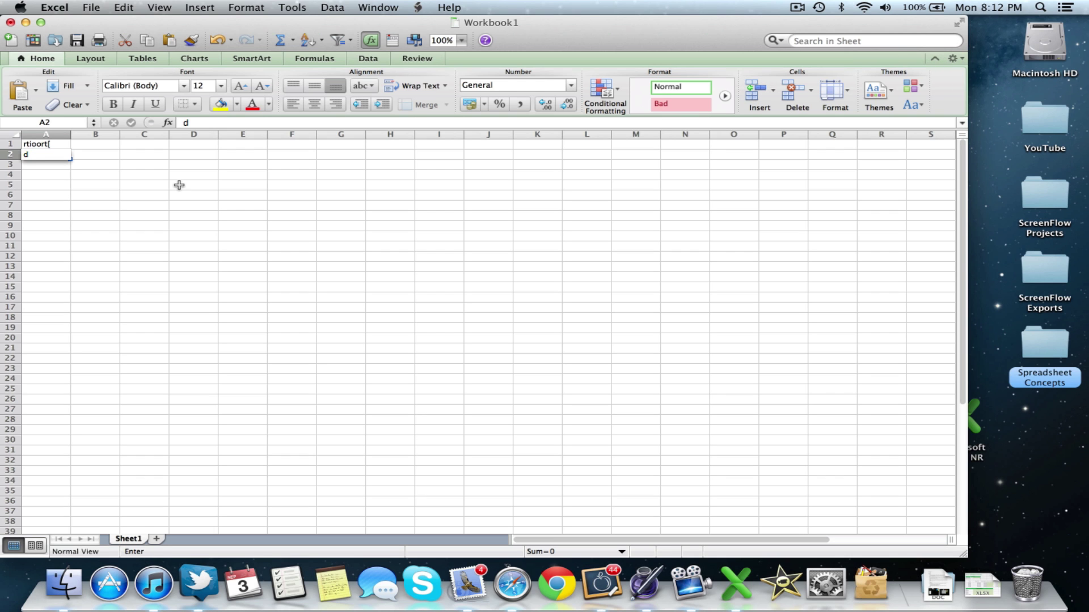
{"action": "type", "text": "er"}
{"action": "key", "text": "Return"}
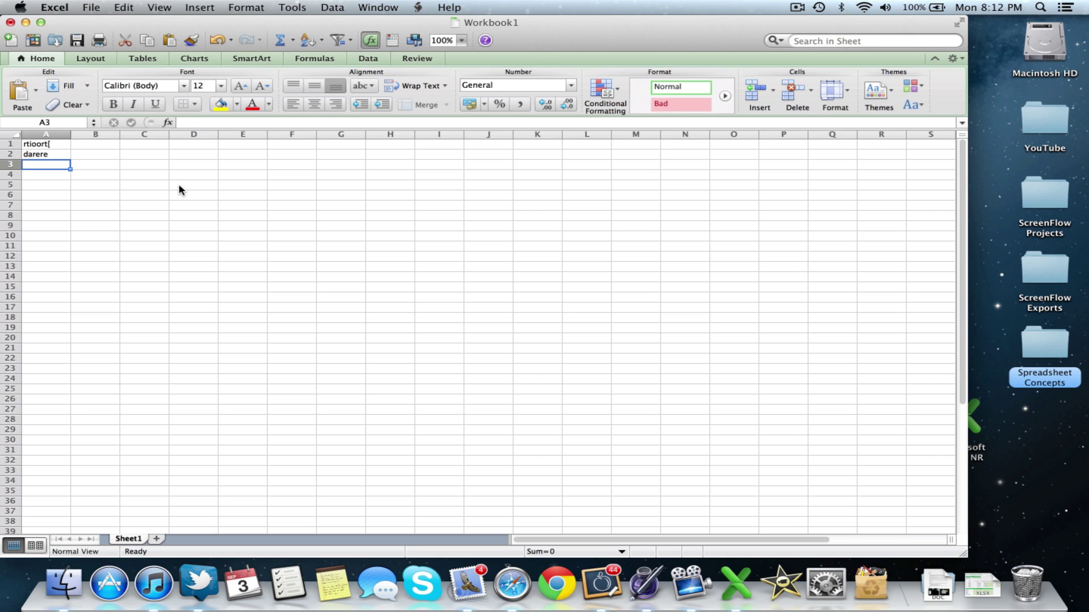